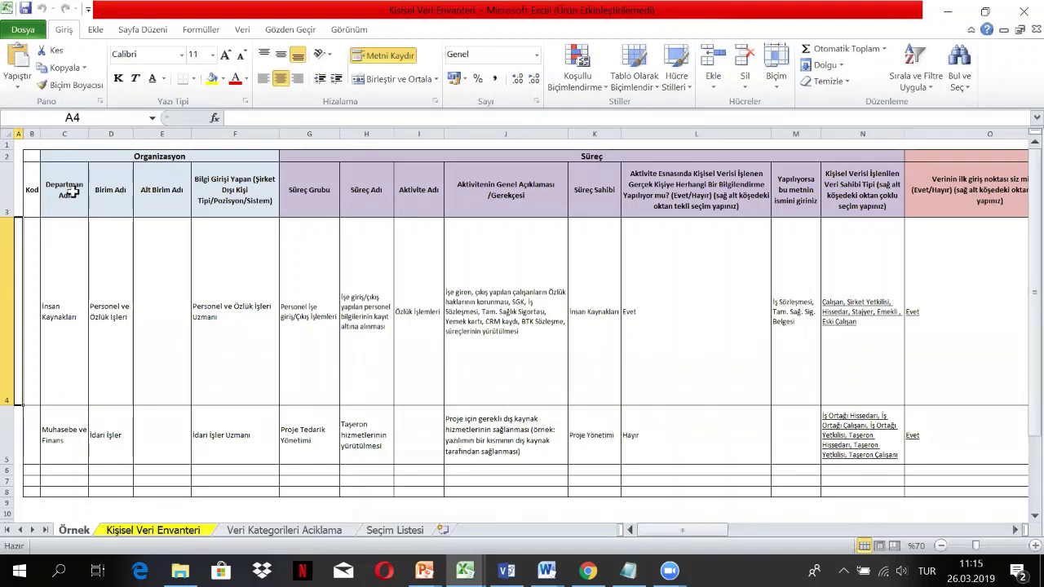
Examine the Organizasyon and Süreç column headings and the sample entries for the İnsan Kaynakları row on the Örnek sheet.
drag(73, 190, 242, 215)
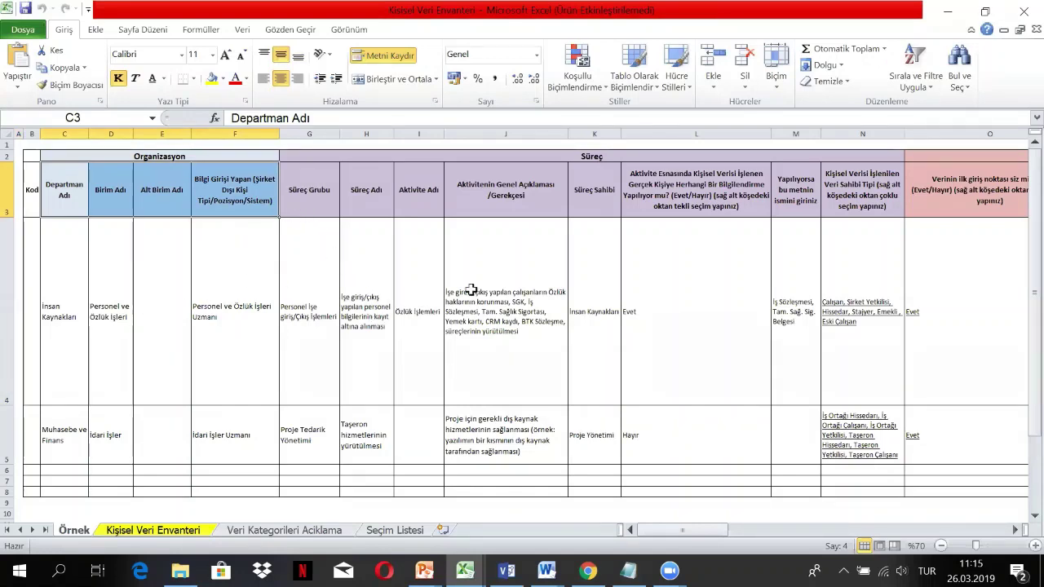
drag(407, 159, 453, 191)
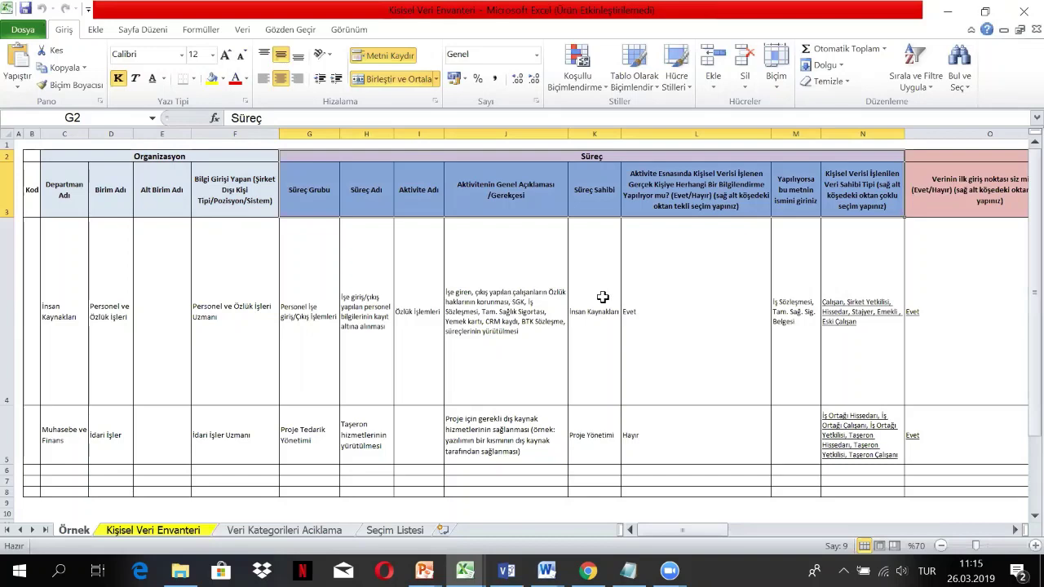
click(662, 308)
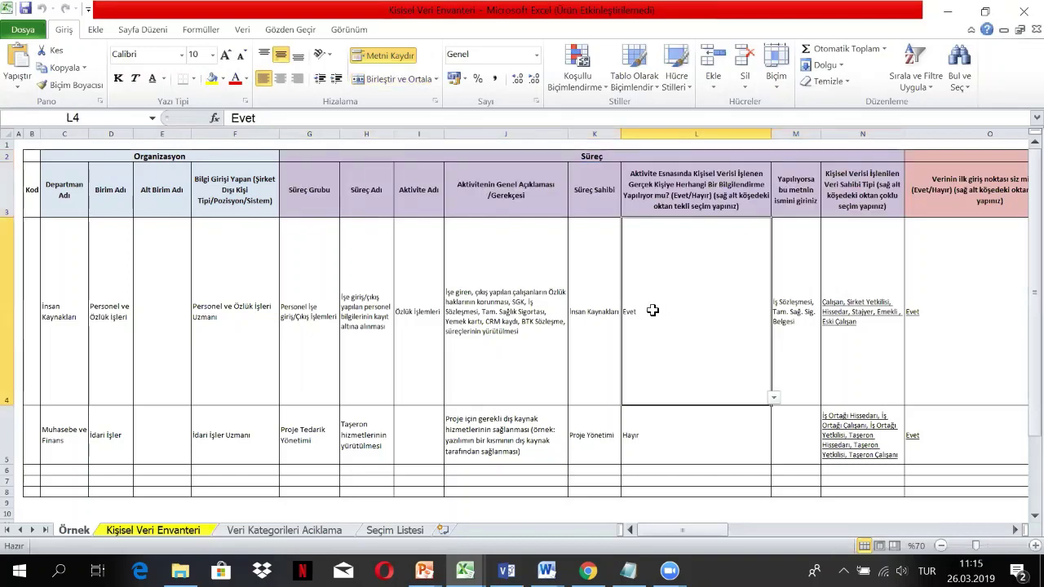
key(Right)
key(Right)
key(Right)
key(Right)
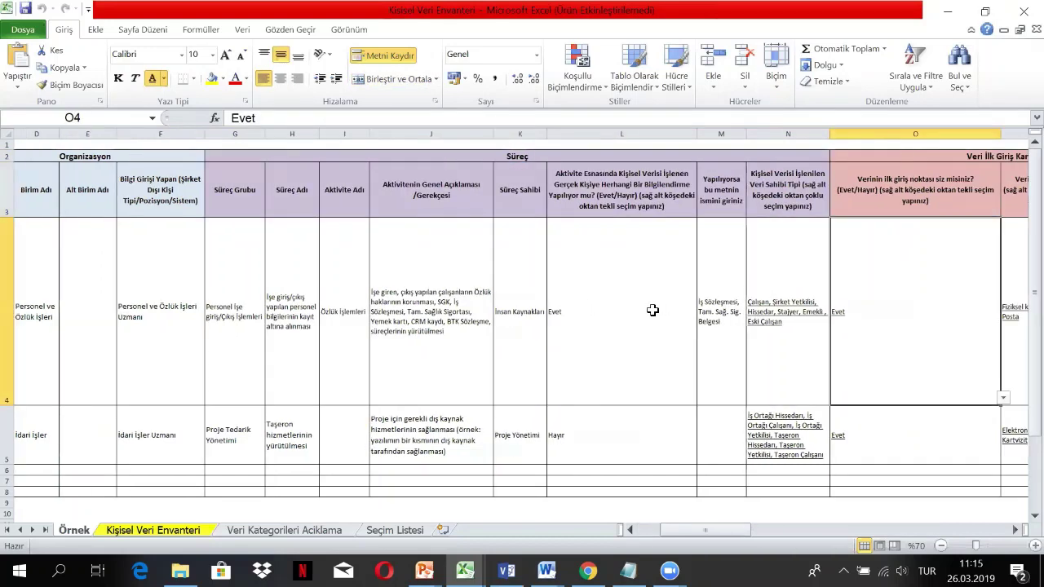
key(Right)
key(Left)
key(Left)
key(Left)
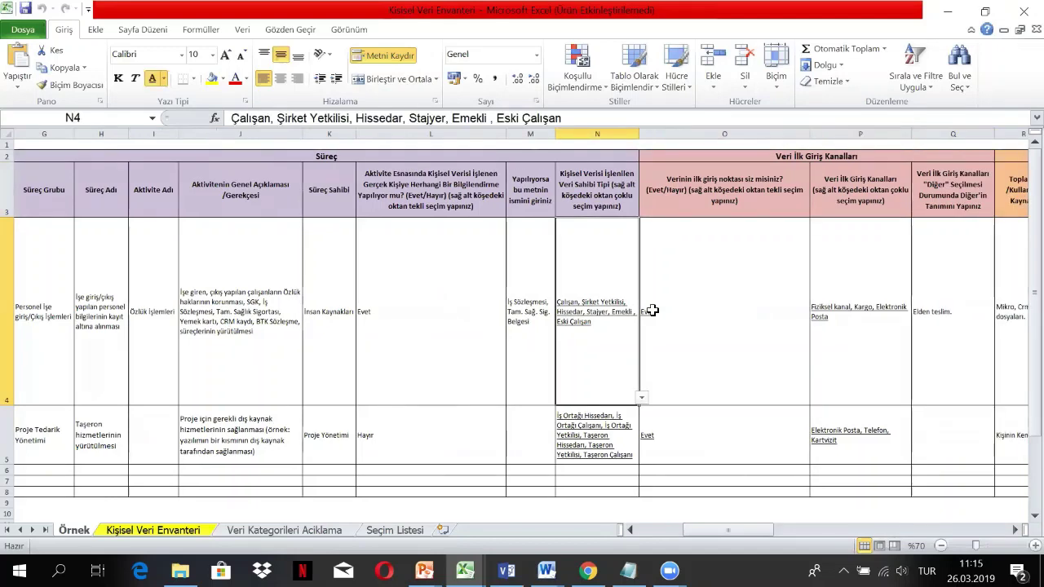
Review the row 4 entries under Veri İlk Giriş Kanalları, including the first entry point, the channels and the "Diğer" definition.
key(Right)
key(Right)
key(Right)
key(Right)
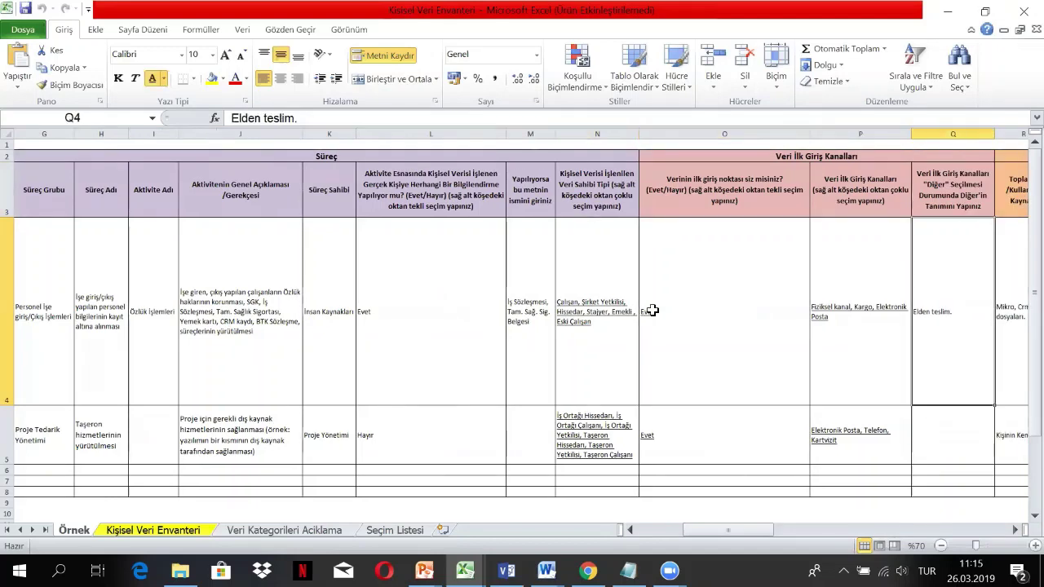
key(Right)
key(Right)
key(Right)
key(Left)
key(Left)
key(Left)
key(Left)
key(Left)
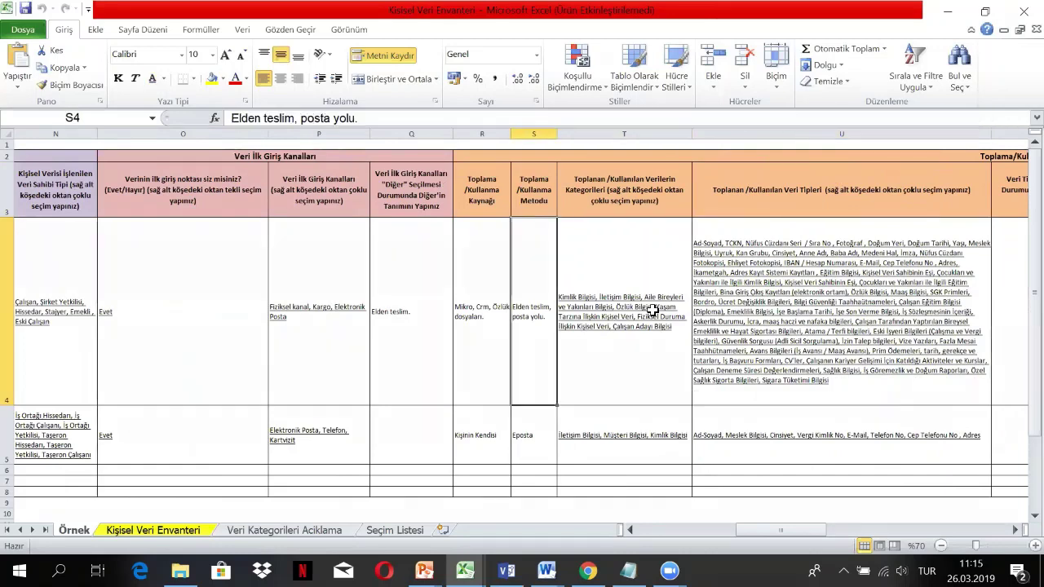
key(Left)
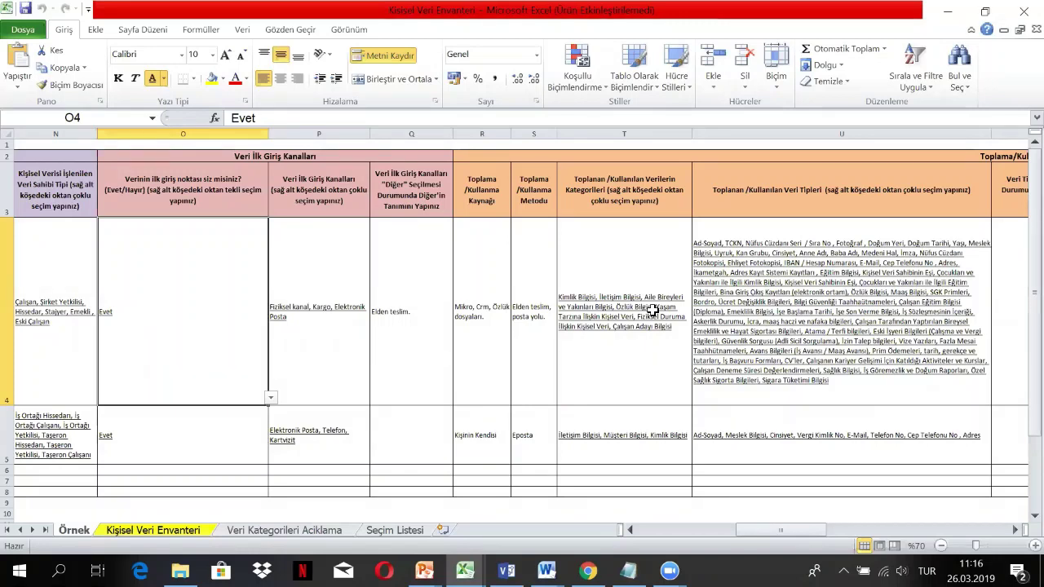
Review the row 4 Toplama/Kullanma entries for source, method, data categories, data types and purpose of collection.
click(463, 326)
key(Right)
key(Right)
key(Right)
key(Right)
key(Right)
key(Right)
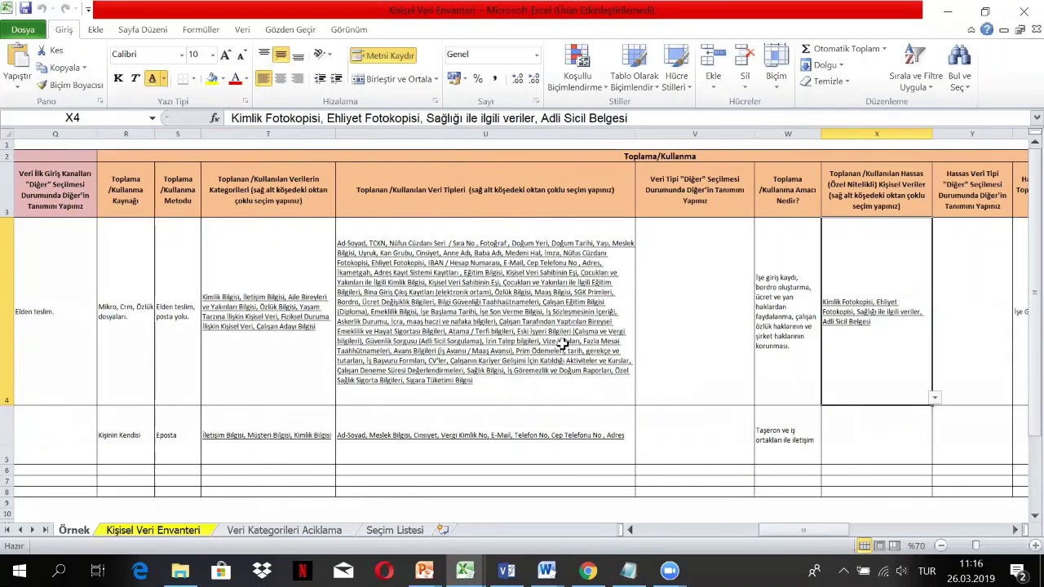
key(Left)
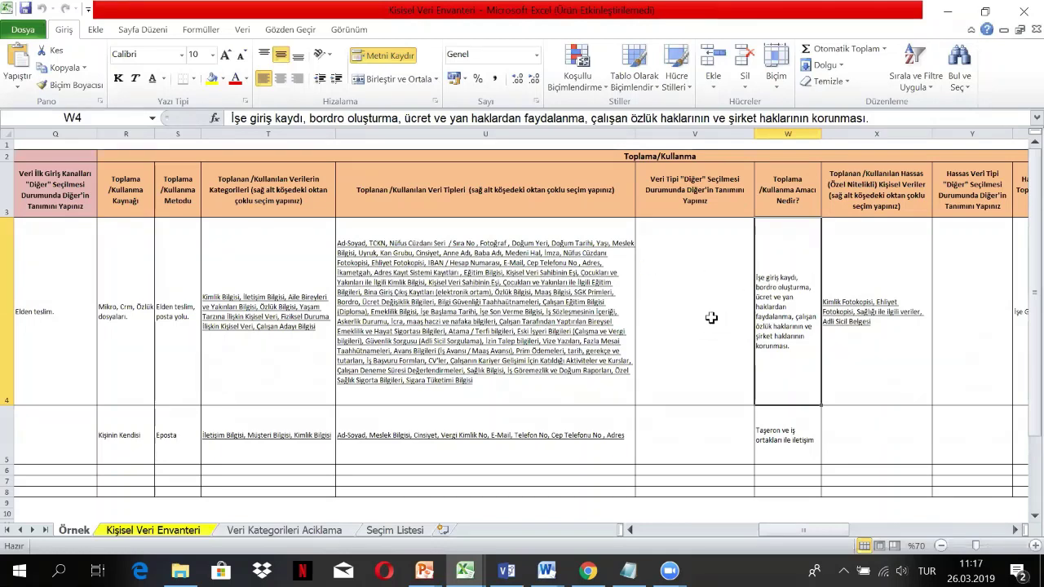
Look through the row 4 Toplama/Kullanma columns between the collection purpose and the activity output.
key(Right)
key(Right)
key(Right)
key(Right)
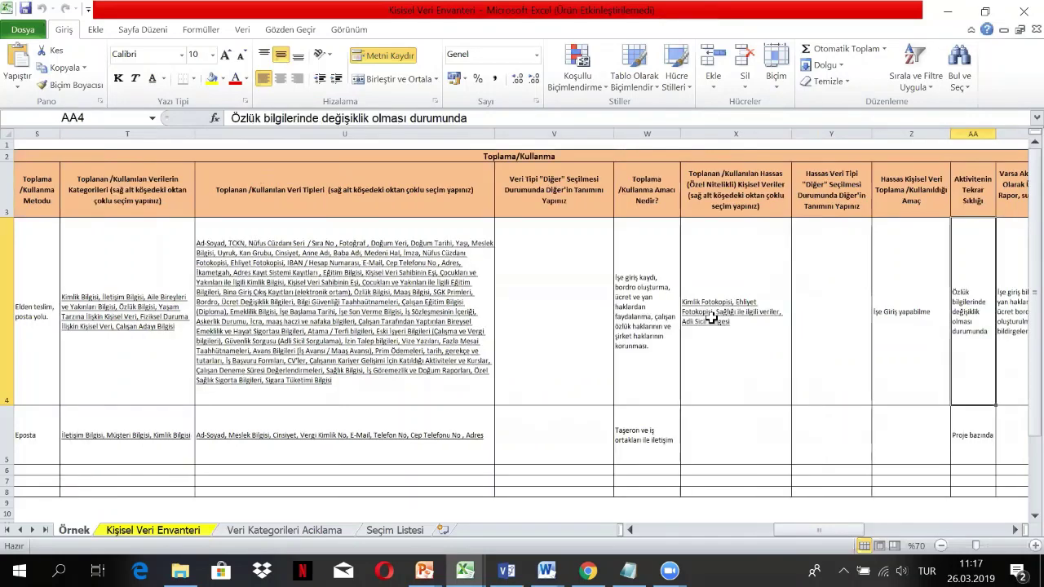
key(Right)
key(Left)
key(Left)
key(Left)
key(Left)
key(Left)
key(Right)
key(Left)
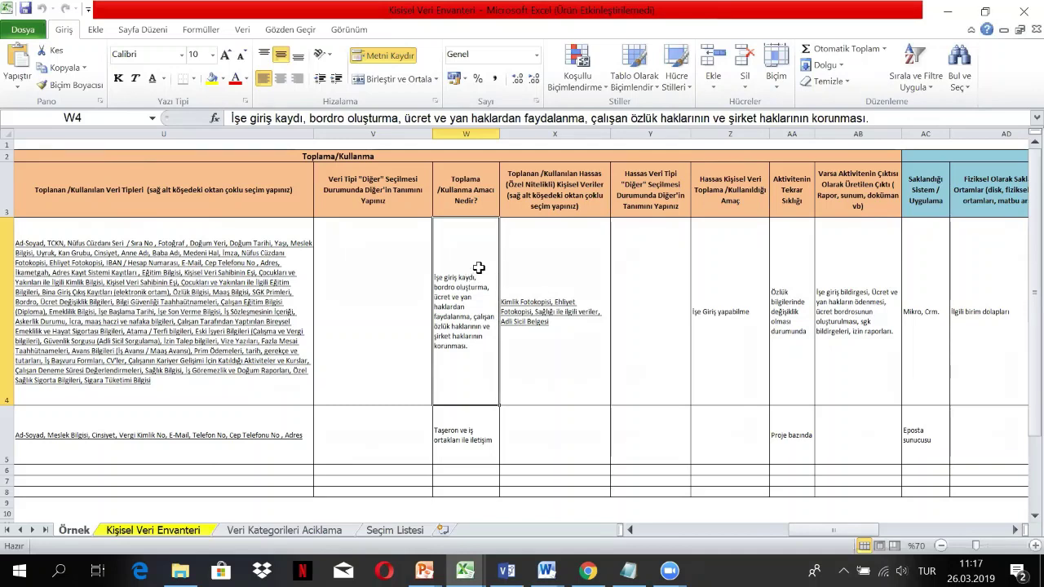
Examine the row 4 entries for sensitive personal data, its "Diğer" definition and its purpose of use.
click(545, 260)
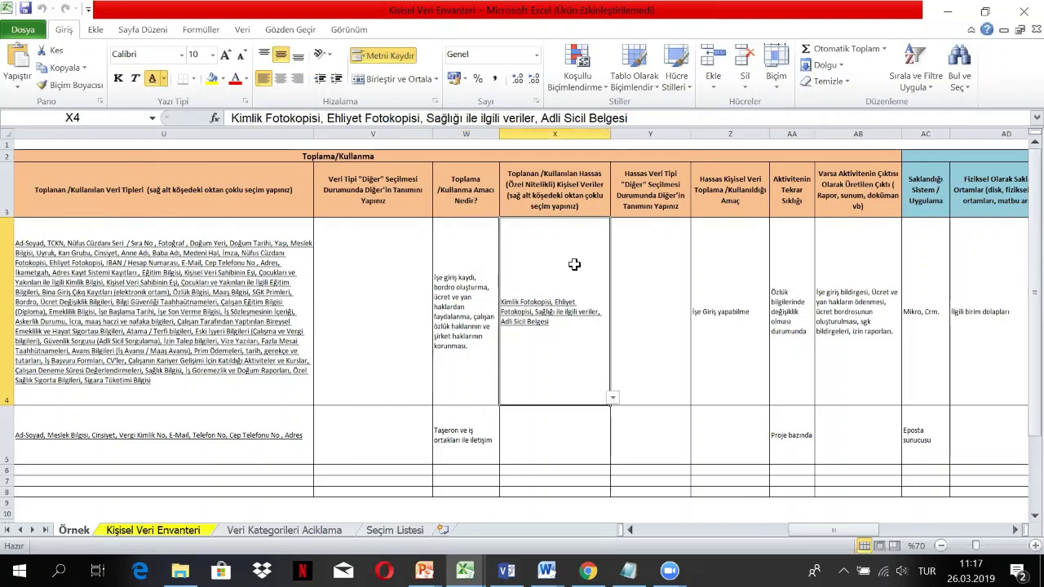
key(Right)
key(Right)
key(Left)
key(Left)
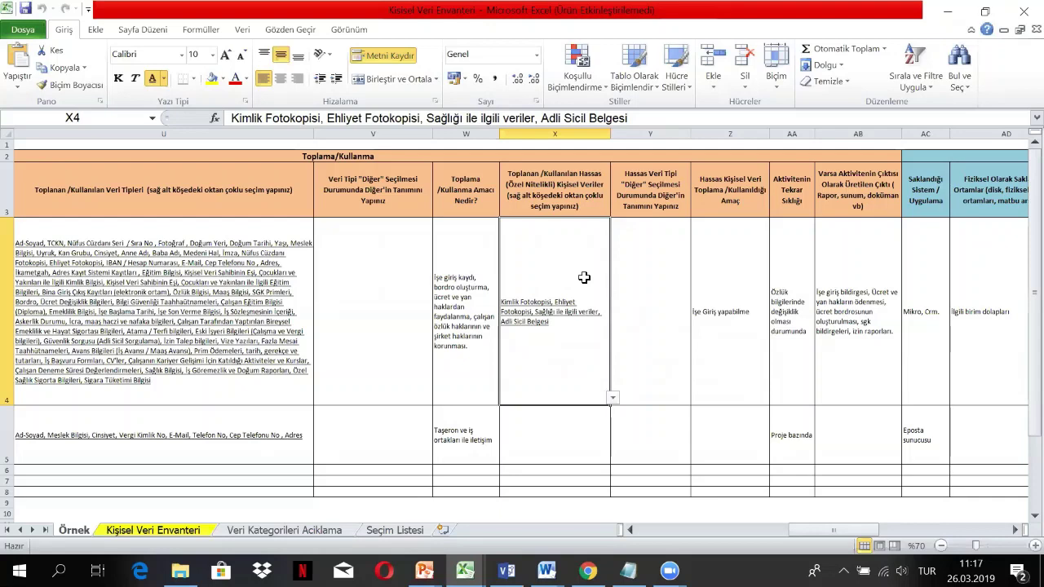
Review the activity frequency and output entries in row 4, followed by the Saklama columns on storage, retention and destruction.
key(Right)
key(Right)
key(Right)
key(Right)
key(Right)
key(Right)
key(Right)
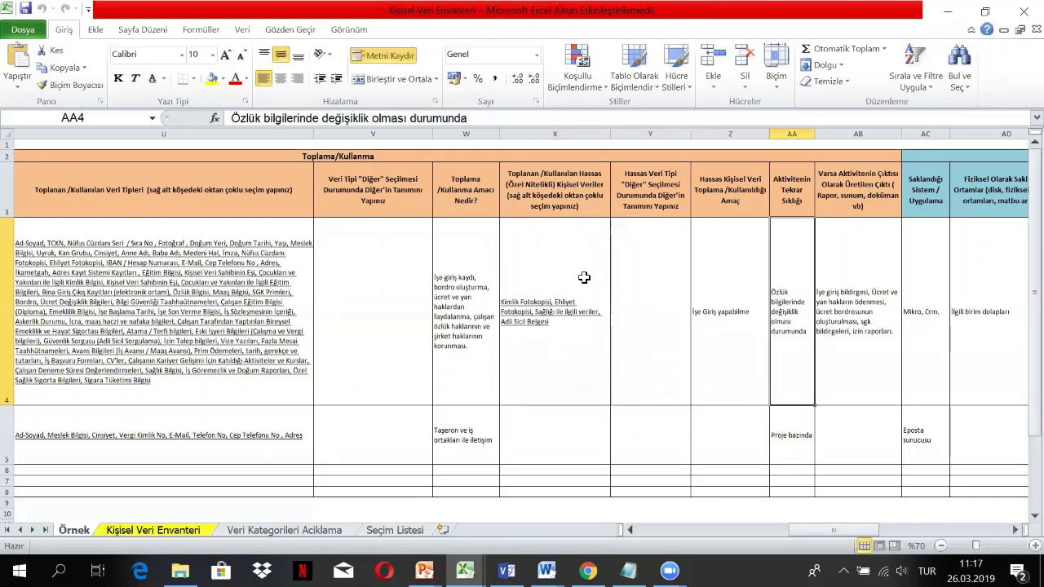
key(Right)
key(Right)
key(Right)
key(Right)
key(Right)
key(Right)
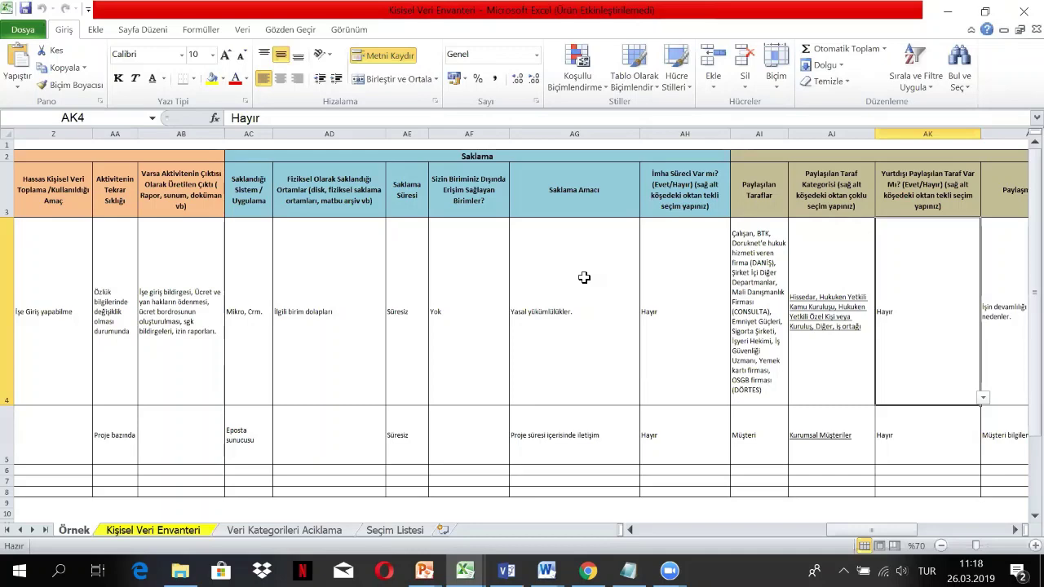
Review the row 4 Paylaşma entries from the shared parties through to the sharing contract's name.
click(746, 292)
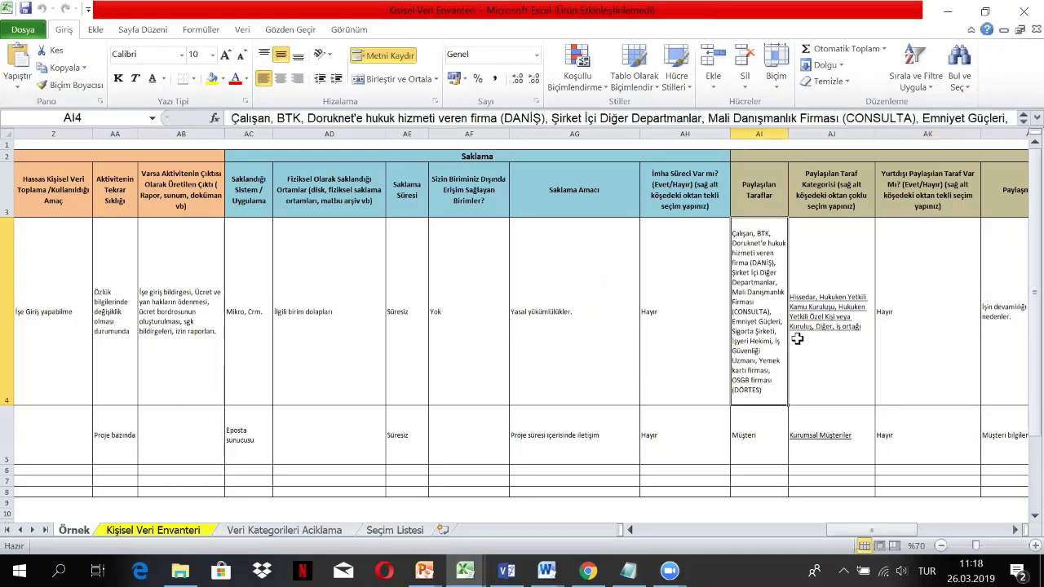
key(Right)
key(Right)
key(Right)
key(Right)
key(Right)
key(Right)
key(Right)
key(Right)
key(Right)
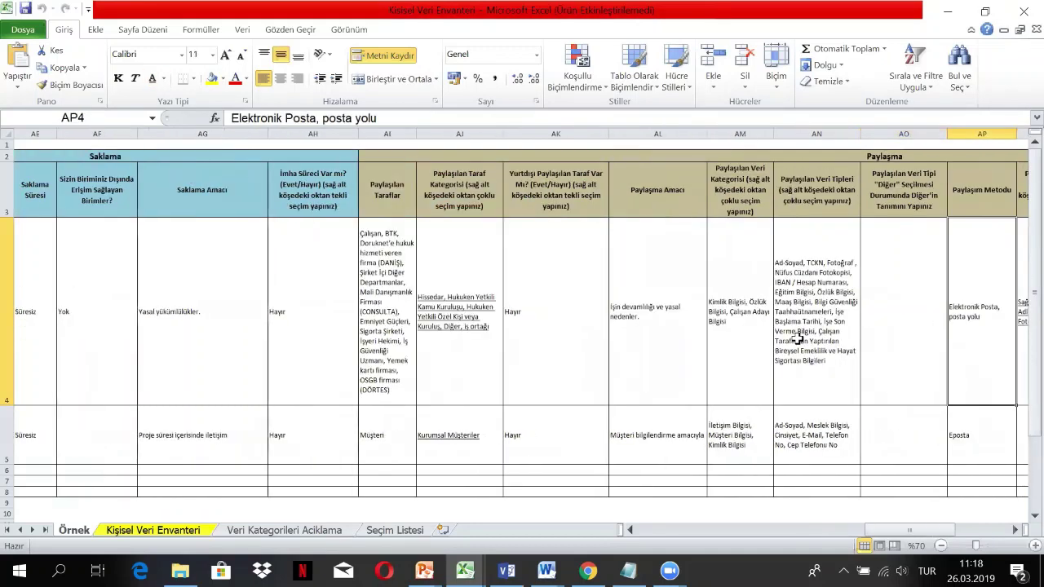
key(Right)
key(Right)
key(Right)
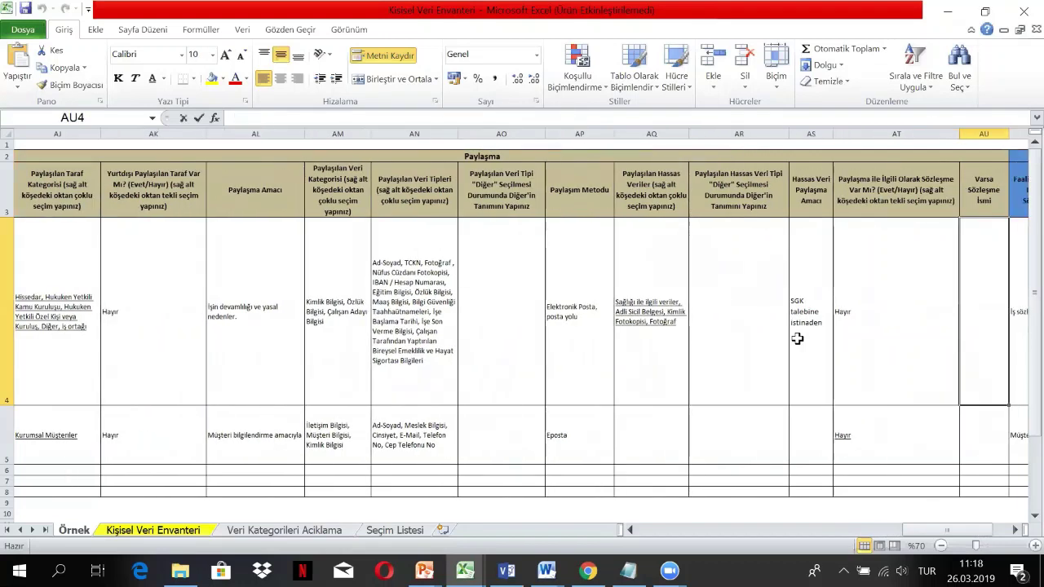
Enter "<" in cell AU4 under Varsa Sözleşme İsmi and review the Hukuksal/Süreçsel Dayanak columns.
text(<)
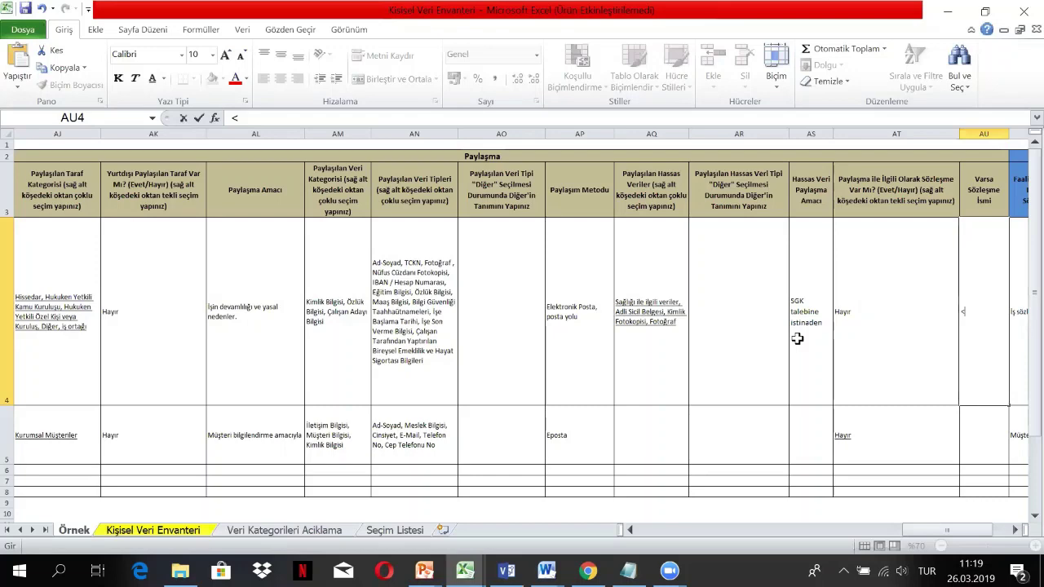
key(Right)
key(Right)
key(Right)
key(Right)
key(Right)
key(Right)
key(Right)
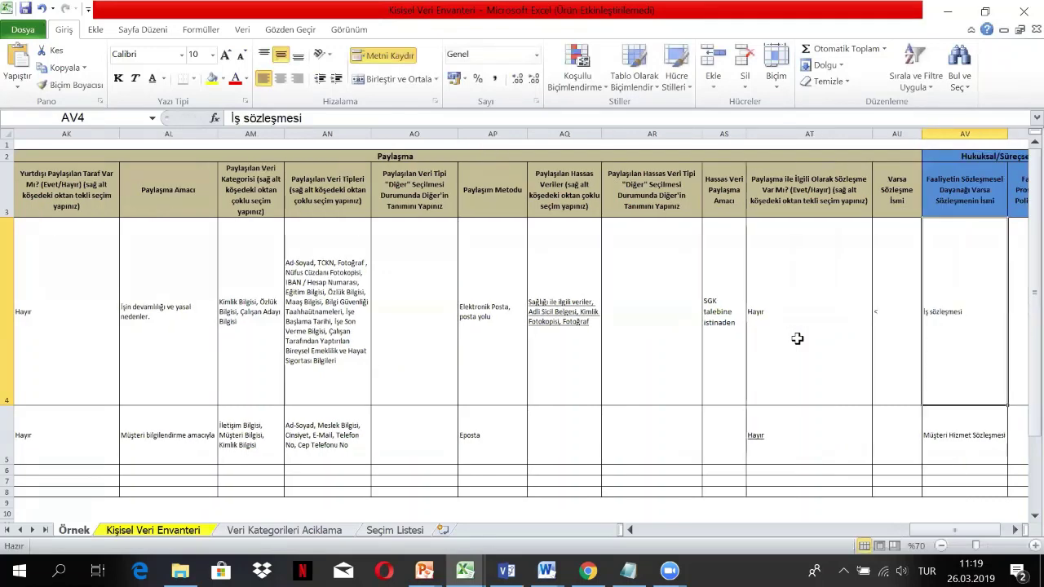
key(Right)
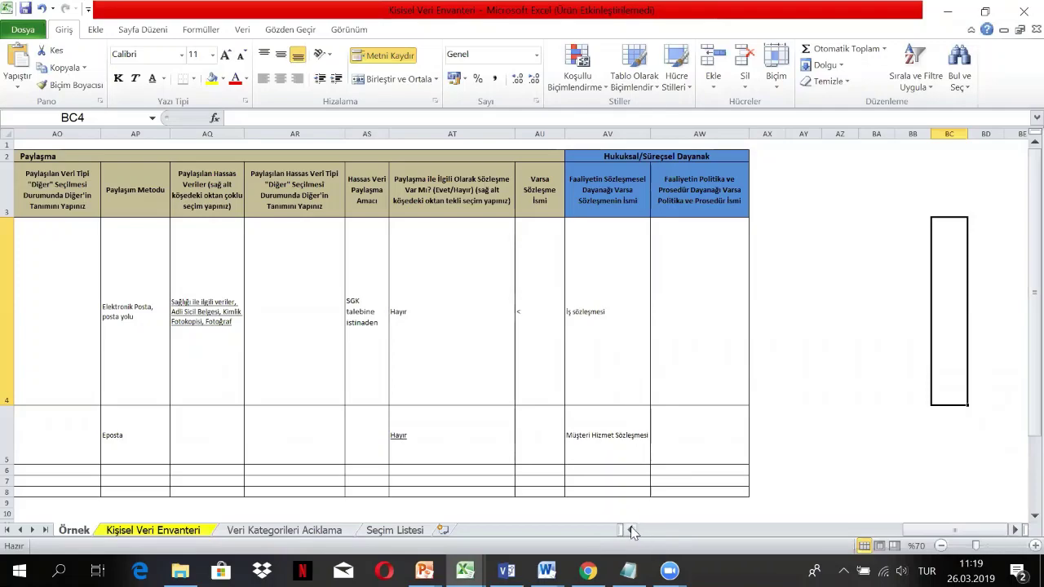
Bring the Örnek sheet's first columns, starting with Organizasyon, back into view.
drag(632, 532, 632, 532)
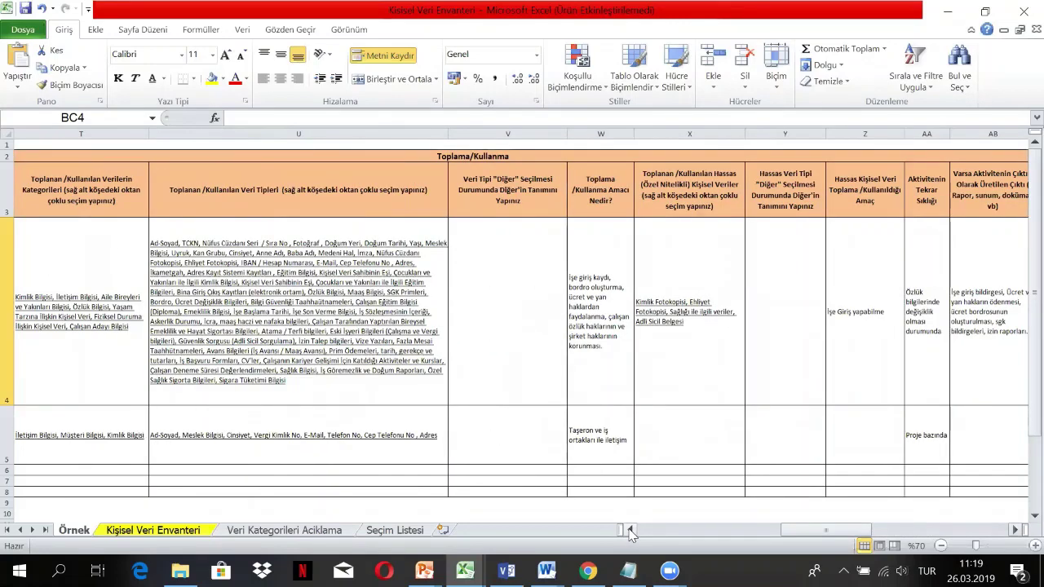
click(632, 532)
drag(632, 532, 632, 531)
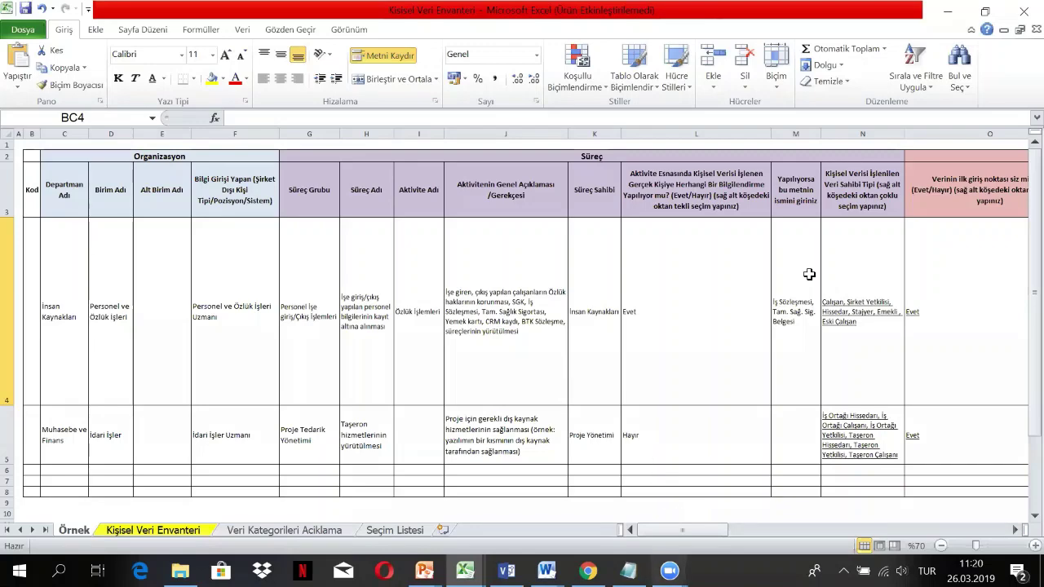
Switch to the PowerPoint slide show and go to the slide "1 - KVKK Temel Boşluk Analizi".
key(alt+Tab)
scroll(761, 273, down, 5)
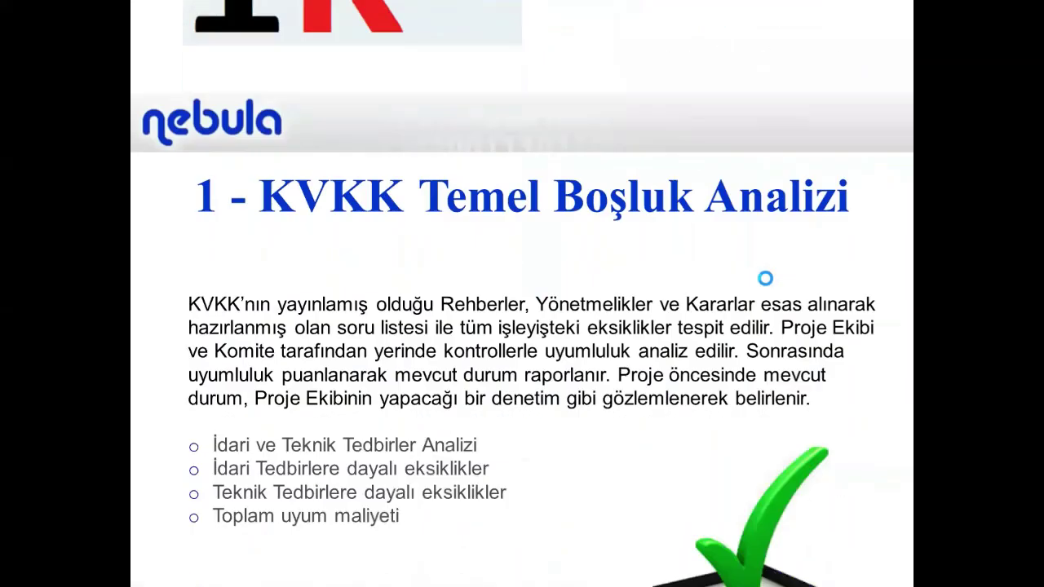